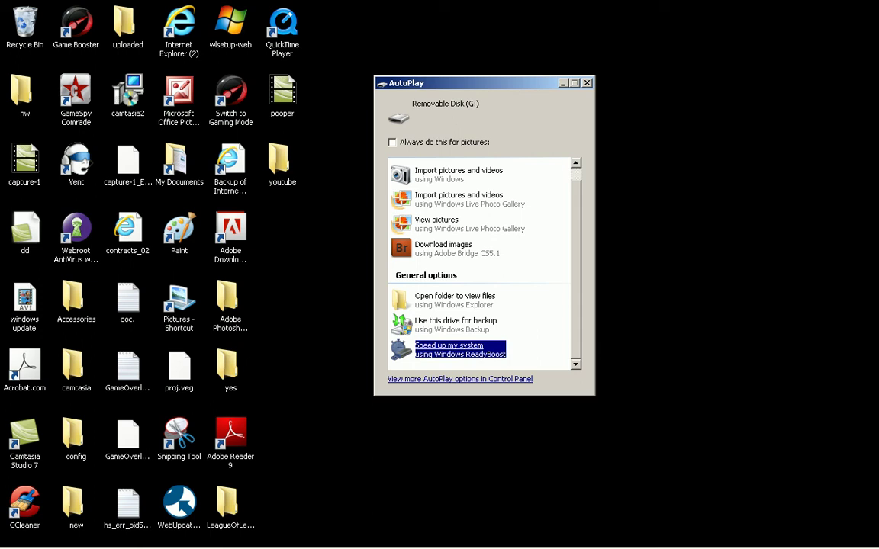
Choose 'Speed up my system using Windows ReadyBoost' from AutoPlay to reach G:'s ReadyBoost tab.
{"action": "left_click", "coordinate": [458, 349]}
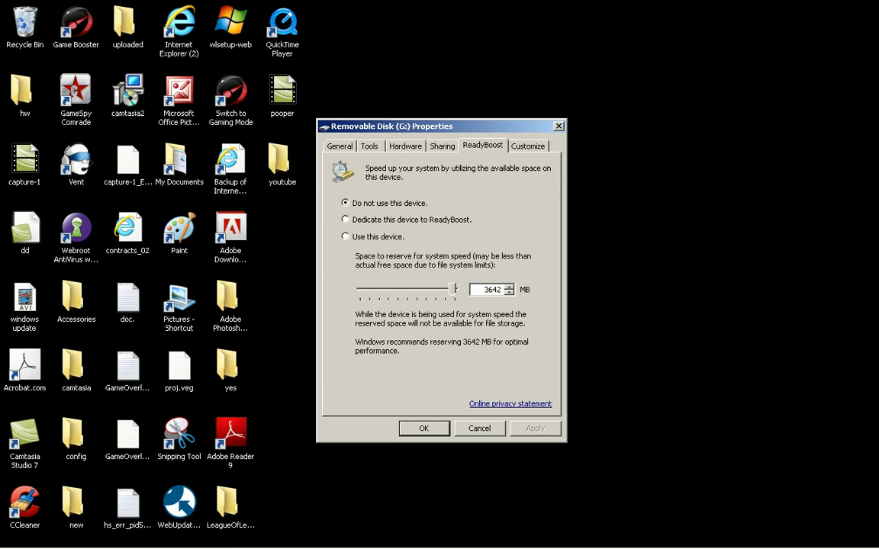
{"action": "left_click_drag", "start_coordinate": [397, 126], "coordinate": [420, 117]}
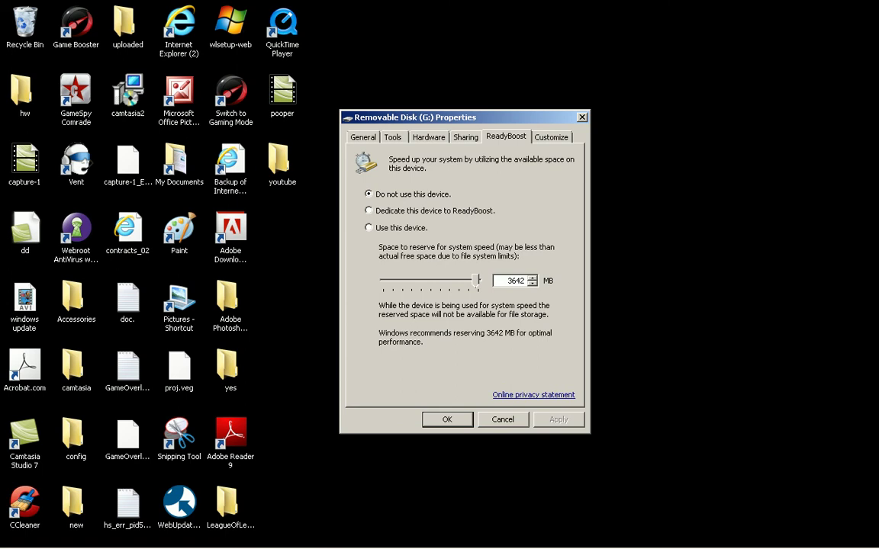
{"action": "key", "text": "super"}
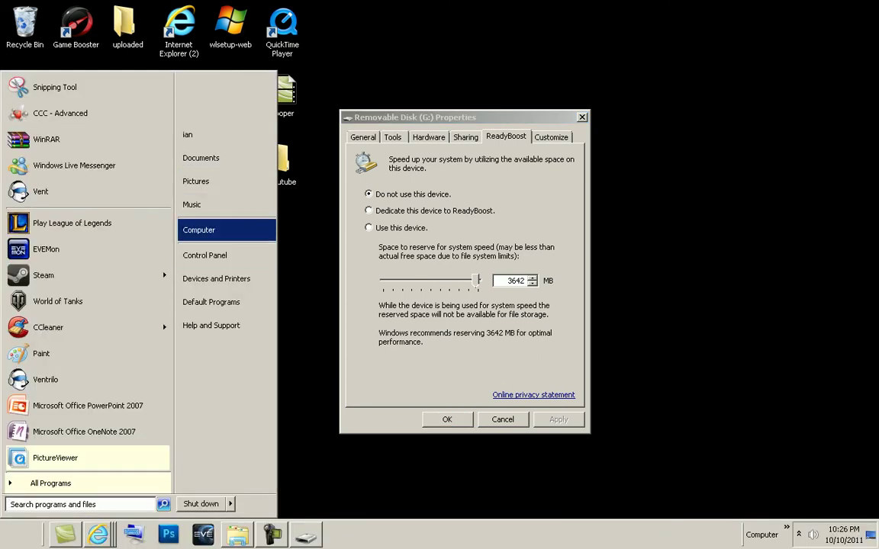
{"action": "key", "text": "Escape"}
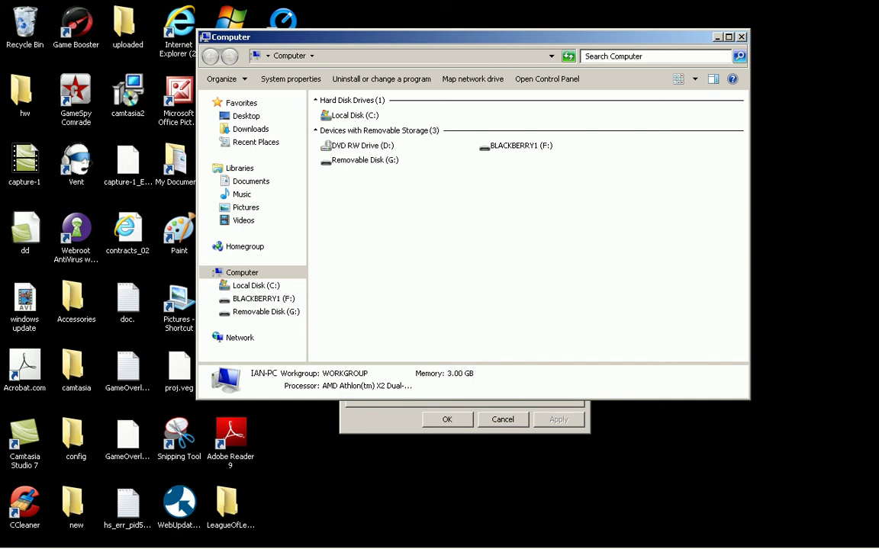
{"action": "left_click", "coordinate": [365, 160]}
{"action": "right_click", "coordinate": [391, 159]}
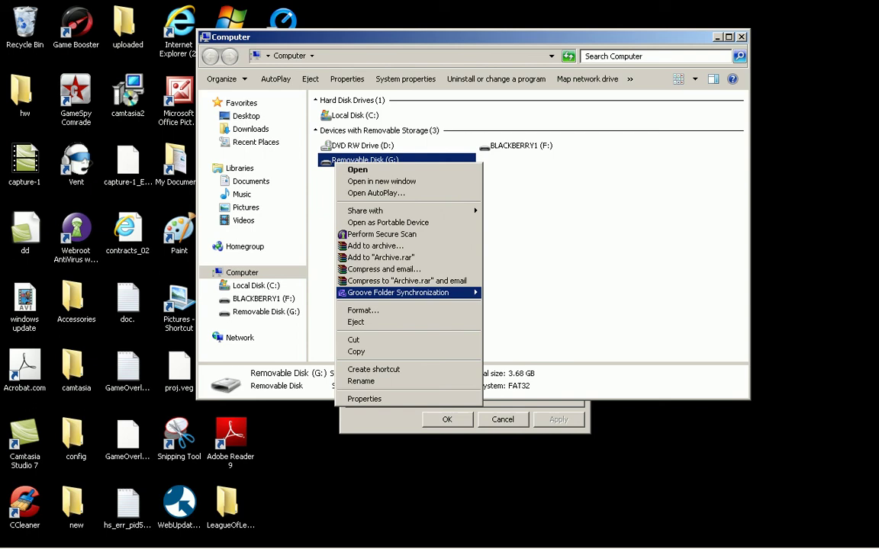
{"action": "left_click", "coordinate": [422, 453]}
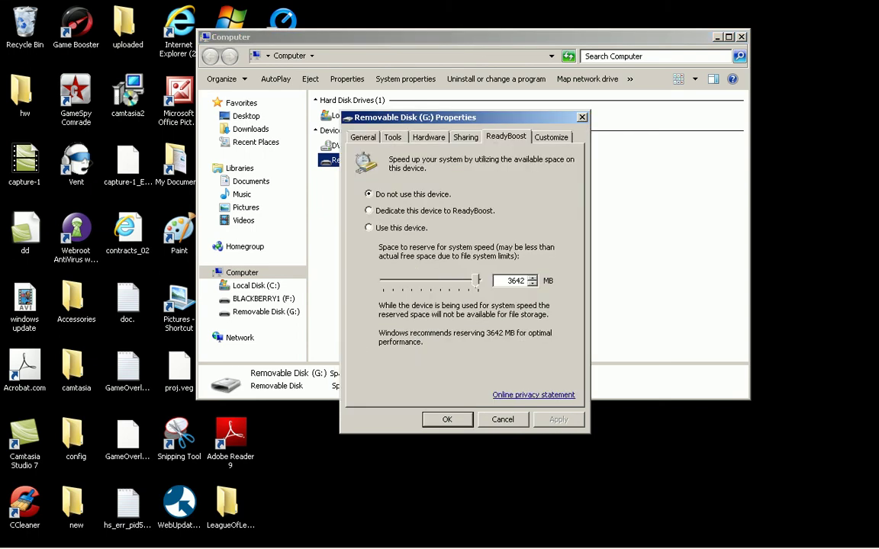
{"action": "left_click_drag", "start_coordinate": [427, 117], "coordinate": [416, 231]}
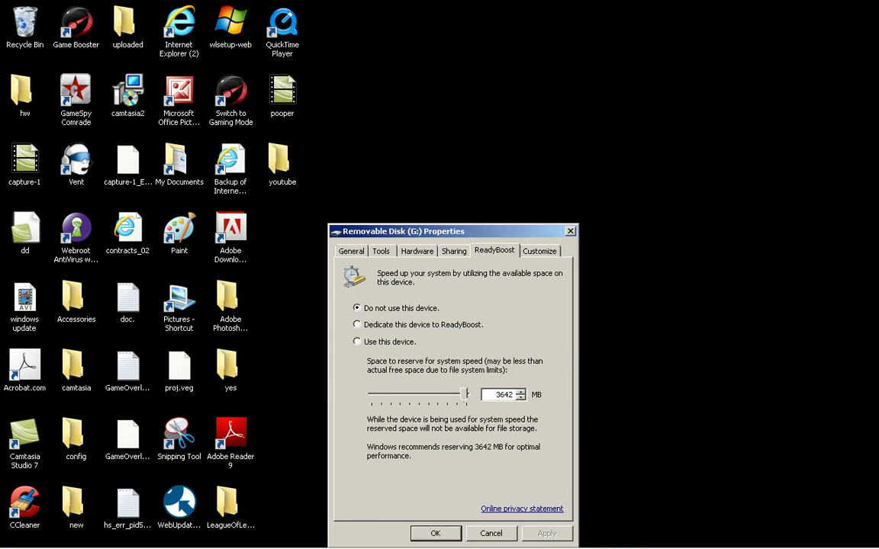
{"action": "left_click_drag", "start_coordinate": [416, 231], "coordinate": [437, 63]}
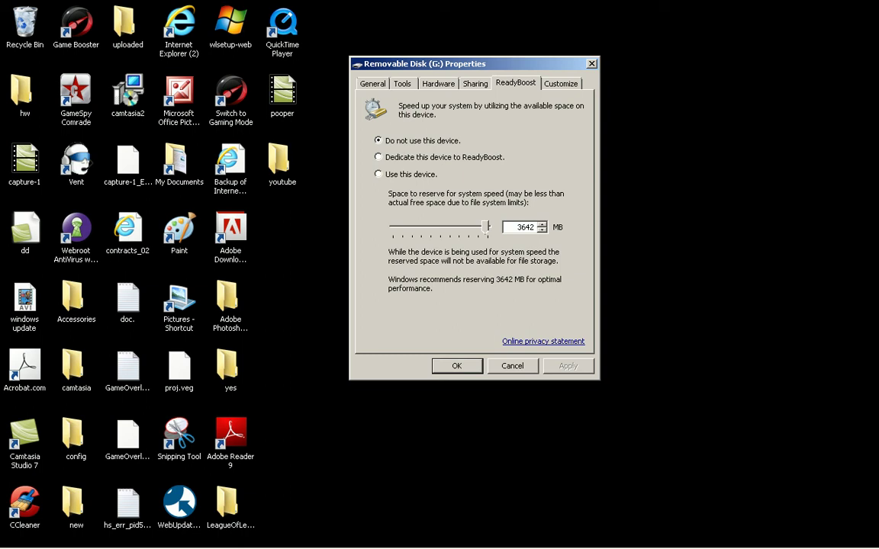
Select 'Dedicate this device to ReadyBoost' for Removable Disk (G:).
{"action": "key", "text": "Down"}
{"action": "key", "text": "Down"}
{"action": "key", "text": "Down"}
Adjust the ReadyBoost reserved space, finishing at the maximum 3737 MB.
{"action": "key", "text": "Page_Down"}
{"action": "key", "text": "Page_Down"}
{"action": "key", "text": "Page_Down"}
{"action": "key", "text": "End"}
Apply the ReadyBoost cache on G: and close the Properties dialog.
{"action": "key", "text": "alt+a"}
{"action": "key", "text": "Return"}
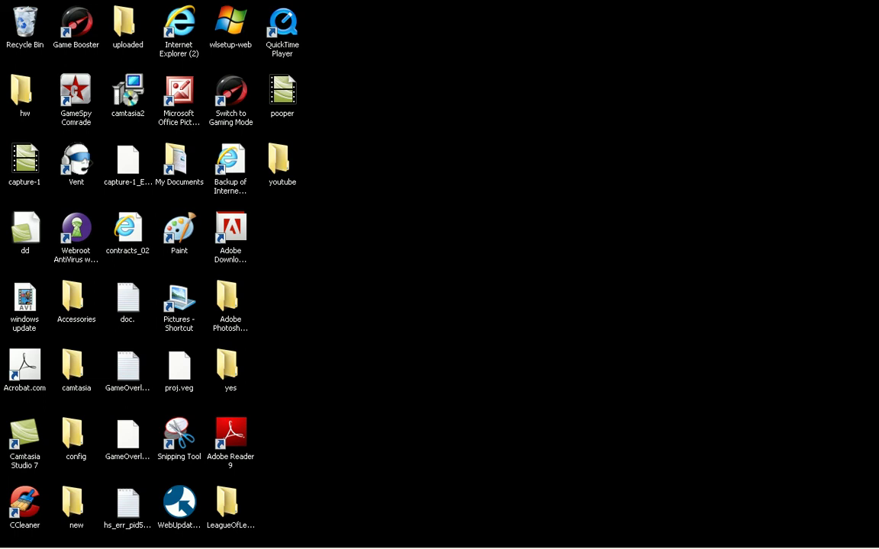